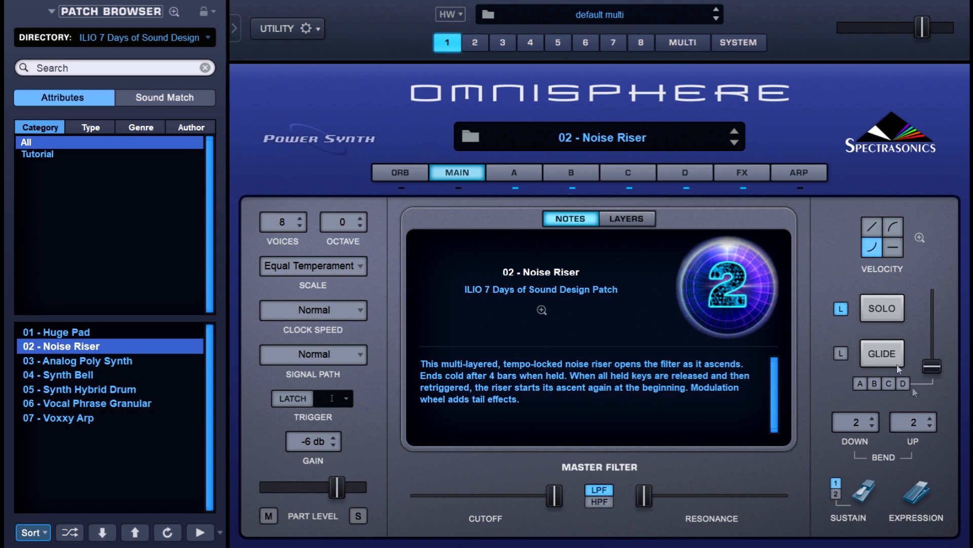
View the patch's four sound layers, and open the ring modulation settings of layer A's oscillator
{"action": "left_click", "coordinate": [651, 219]}
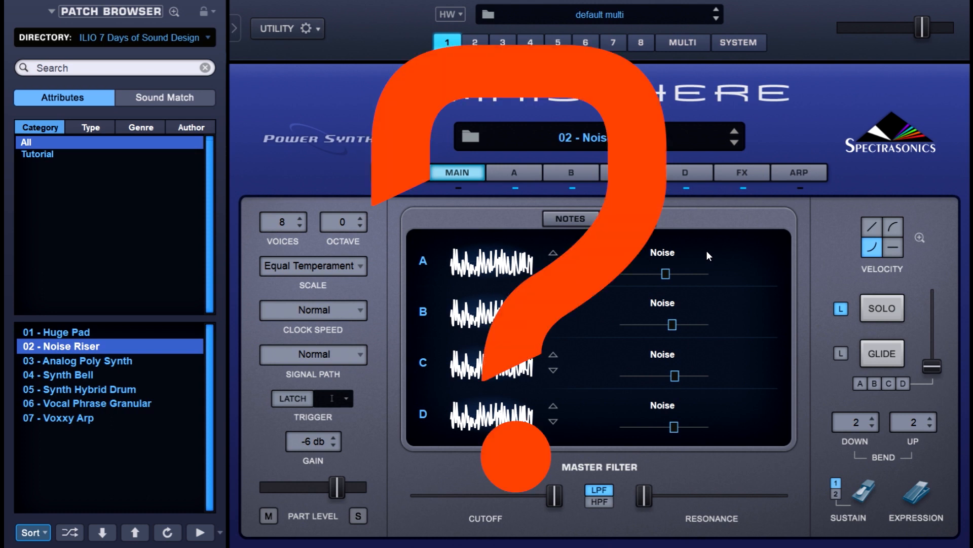
{"action": "left_click", "coordinate": [522, 174]}
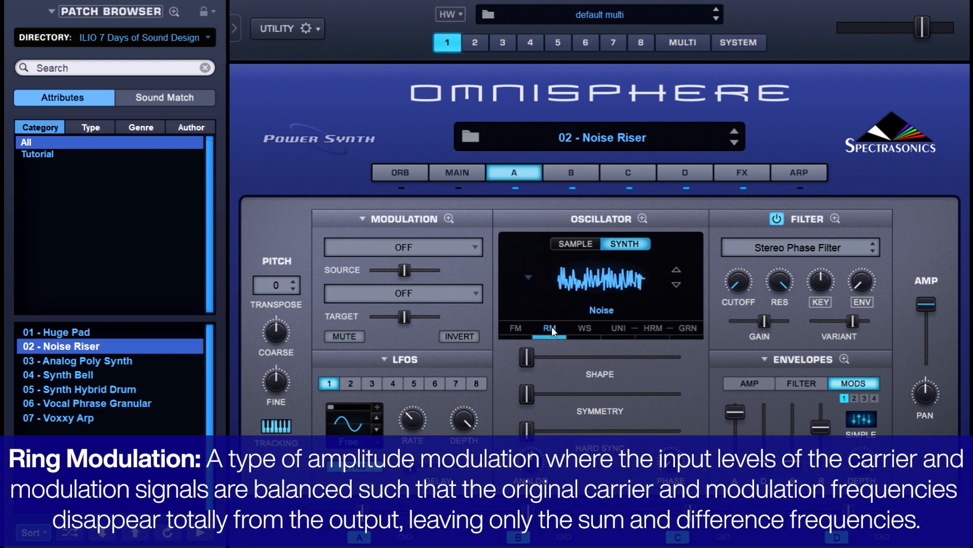
{"action": "left_click", "coordinate": [551, 327]}
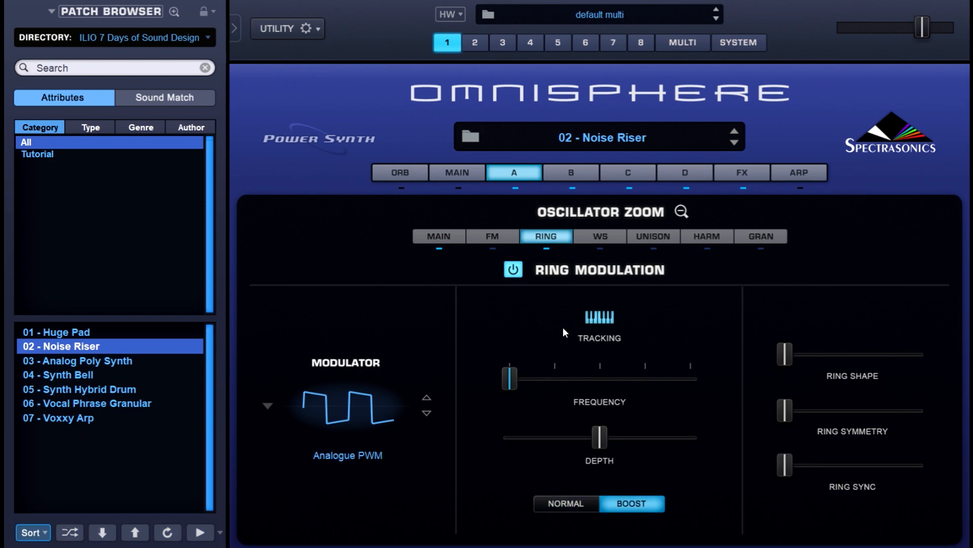
Show the Mod Envelope1 routing on layer A's ring modulation frequency and examine its enlarged envelope curve
{"action": "right_click", "coordinate": [514, 378]}
{"action": "mouse_move", "coordinate": [561, 427]}
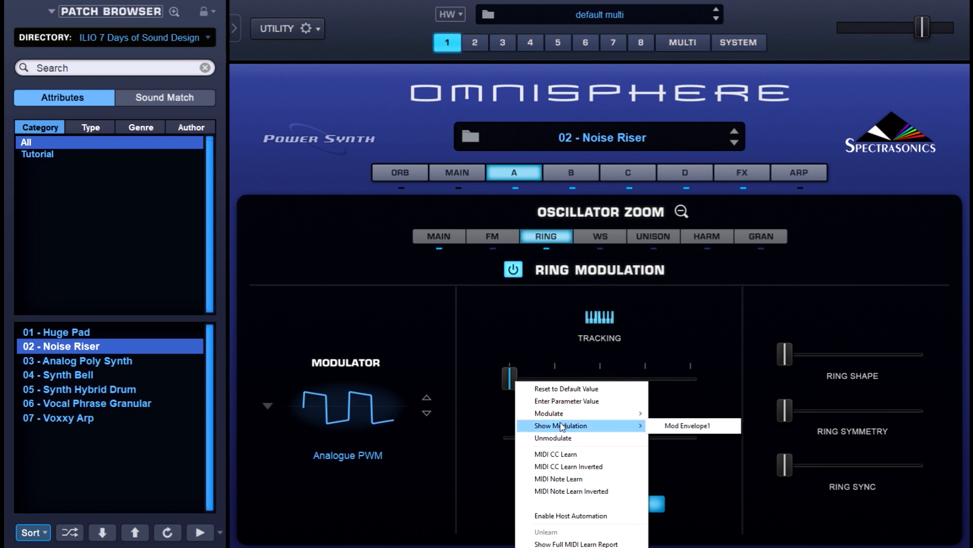
{"action": "left_click", "coordinate": [662, 426]}
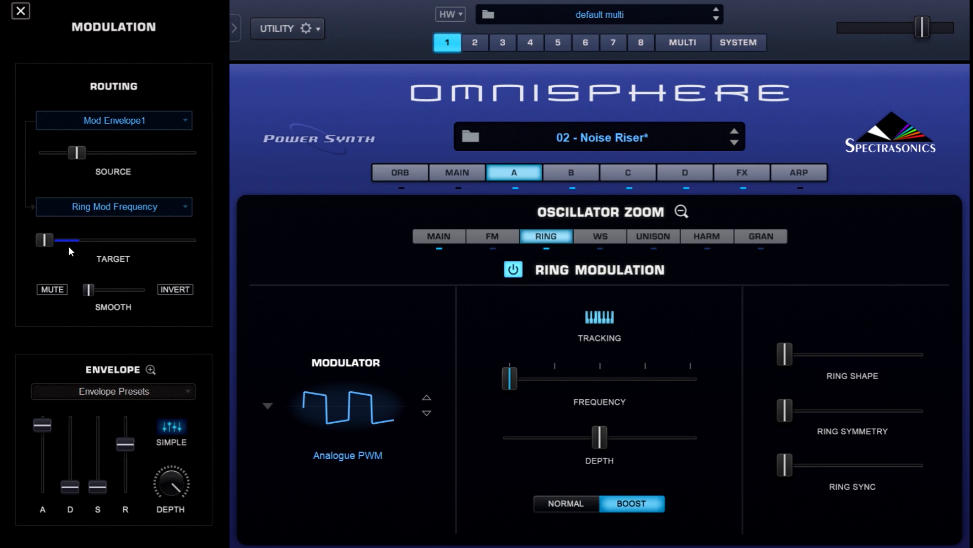
{"action": "left_click", "coordinate": [151, 369]}
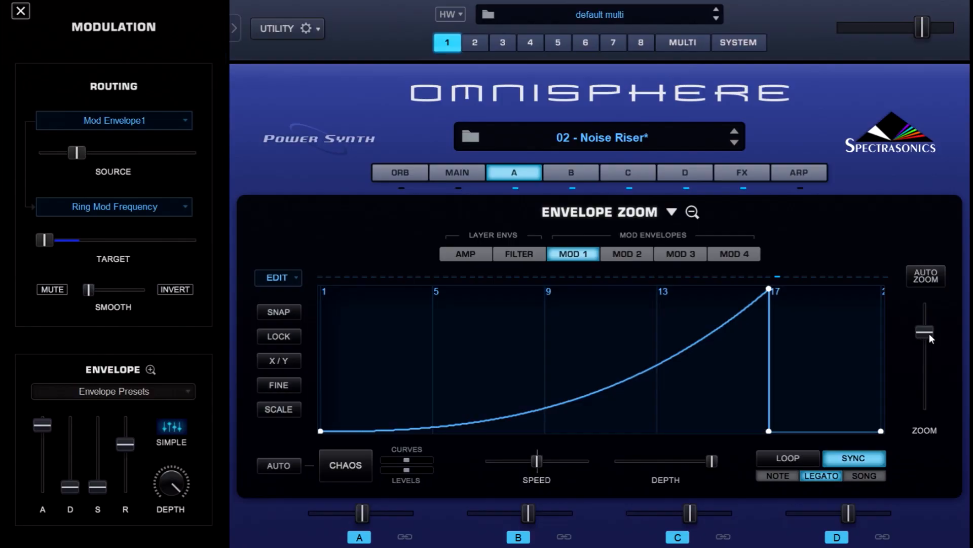
{"action": "left_click_drag", "start_coordinate": [929, 333], "coordinate": [926, 340]}
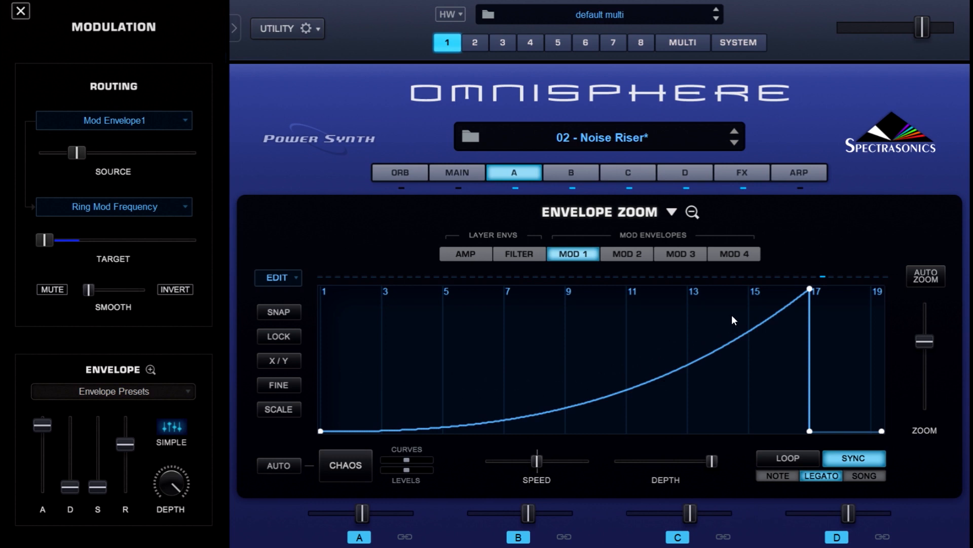
Switch off layers B, C and D to isolate layer A
{"action": "left_click", "coordinate": [575, 188]}
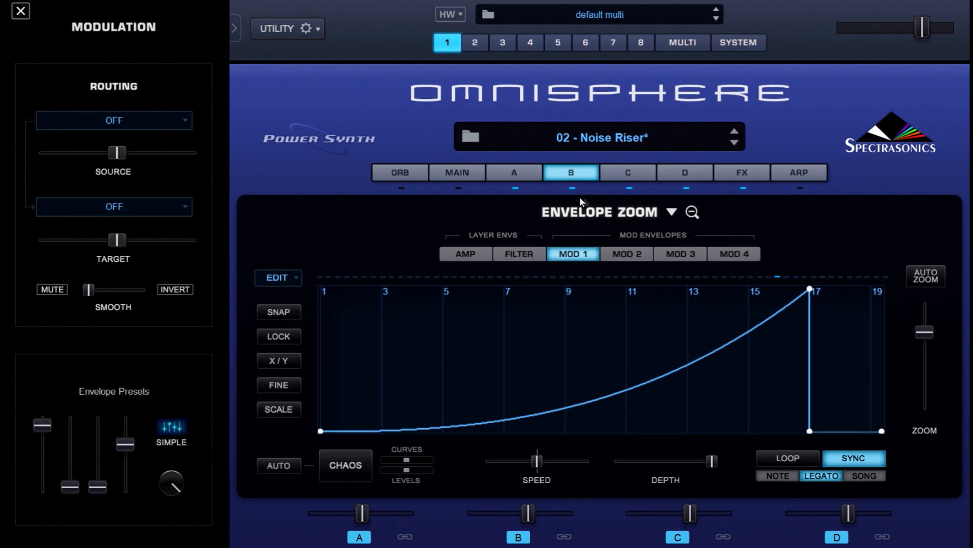
{"action": "left_click", "coordinate": [567, 188]}
{"action": "left_click", "coordinate": [629, 188]}
{"action": "left_click", "coordinate": [686, 188]}
Return to layer A, examine its Mod 2 envelope curve and close the enlarged envelope view
{"action": "left_click", "coordinate": [528, 175]}
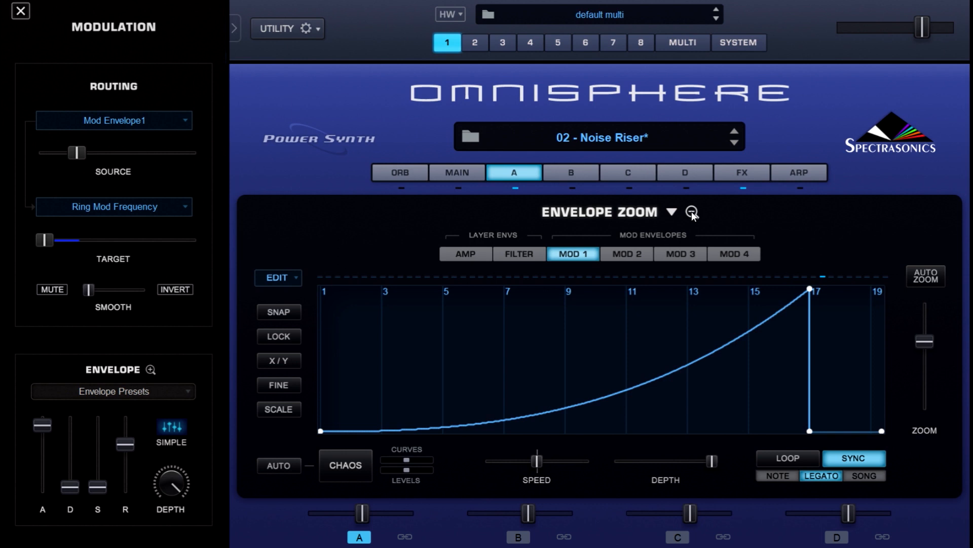
{"action": "left_click", "coordinate": [614, 254]}
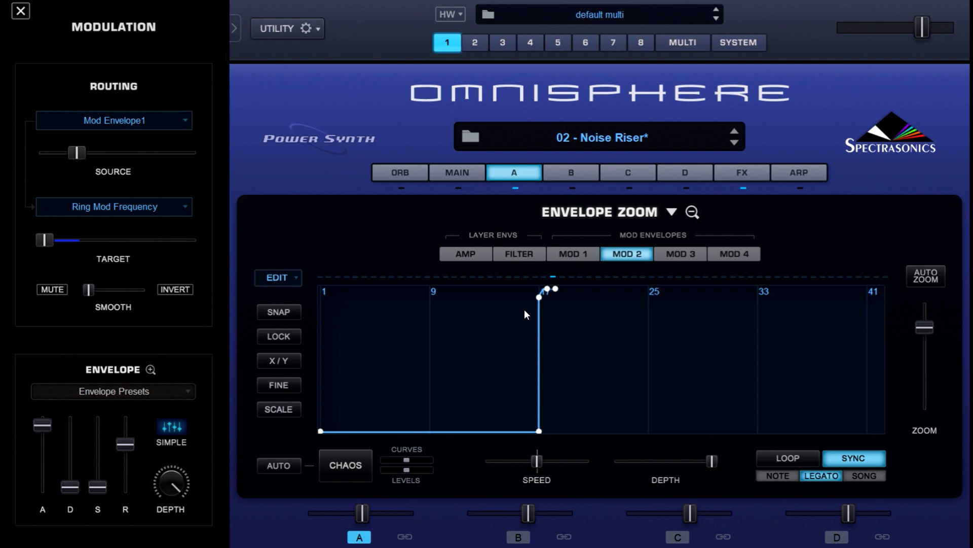
{"action": "left_click", "coordinate": [692, 211]}
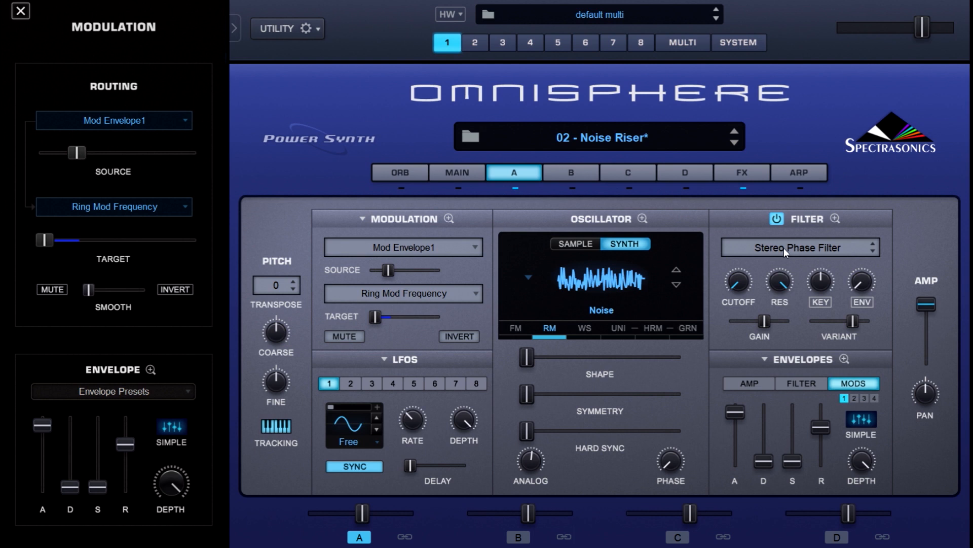
Show the Mod Envelope1 routings on the cutoff and resonance of layer A's Stereo Phase Filter
{"action": "right_click", "coordinate": [738, 281]}
{"action": "mouse_move", "coordinate": [757, 330]}
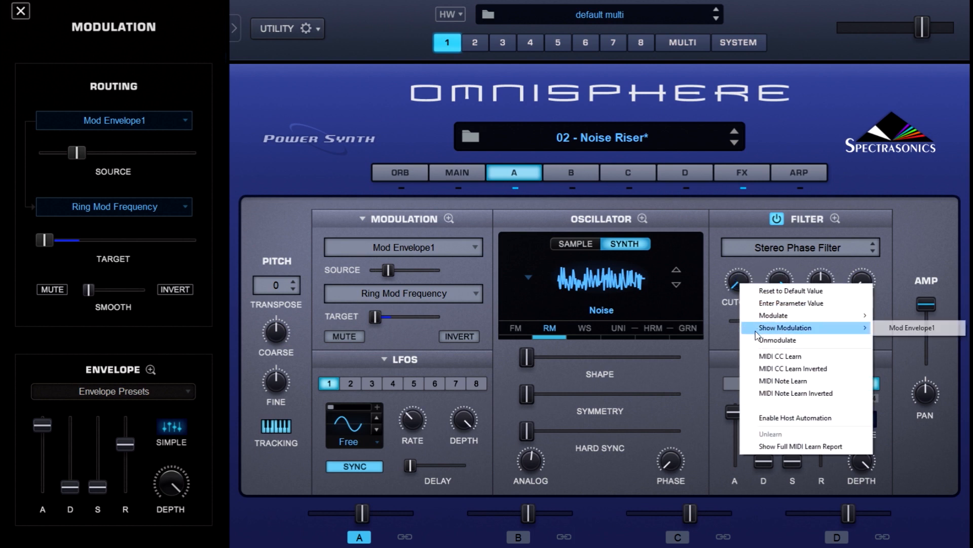
{"action": "left_click", "coordinate": [880, 328]}
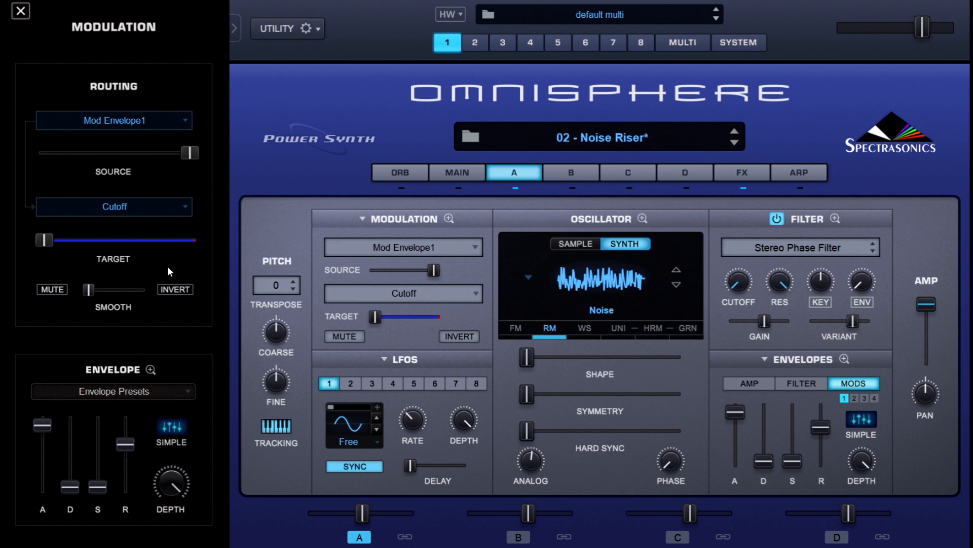
{"action": "right_click", "coordinate": [775, 283]}
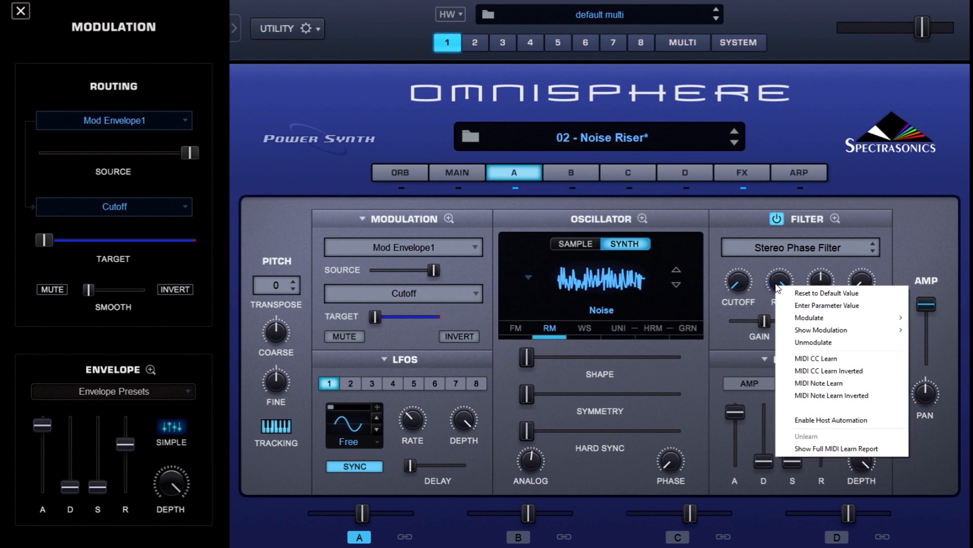
{"action": "left_click", "coordinate": [922, 331]}
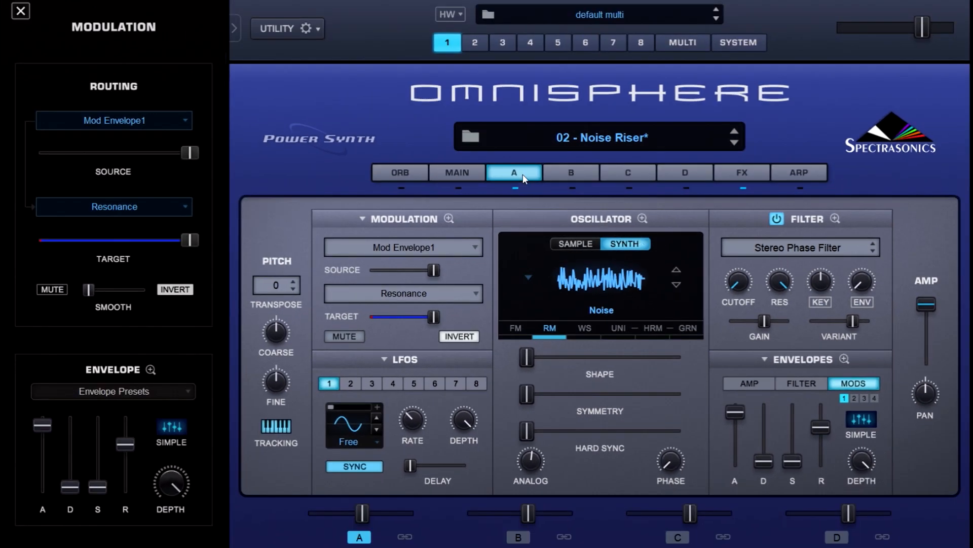
Switch to layer B and show the Mod Envelope1 routing on its filter cutoff
{"action": "left_click", "coordinate": [550, 173]}
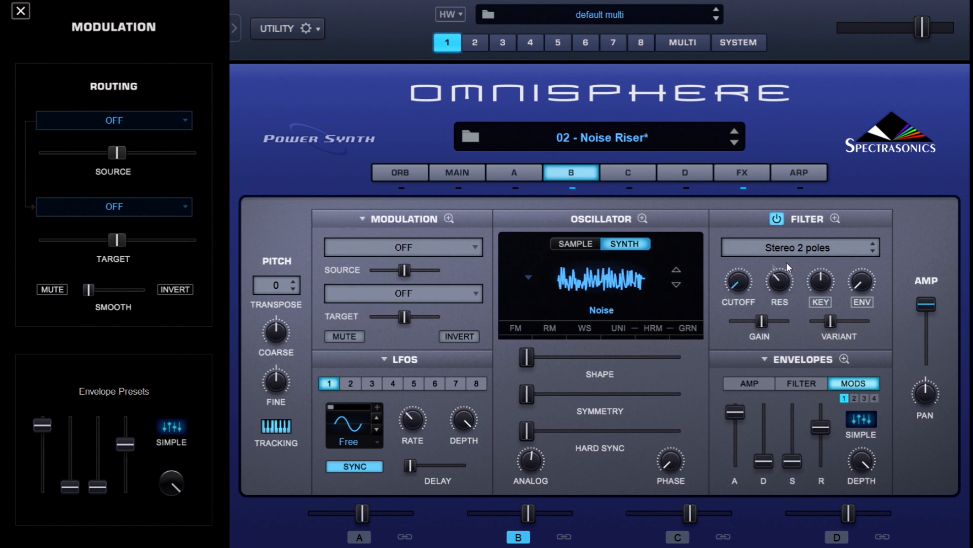
{"action": "right_click", "coordinate": [738, 278]}
{"action": "mouse_move", "coordinate": [785, 324]}
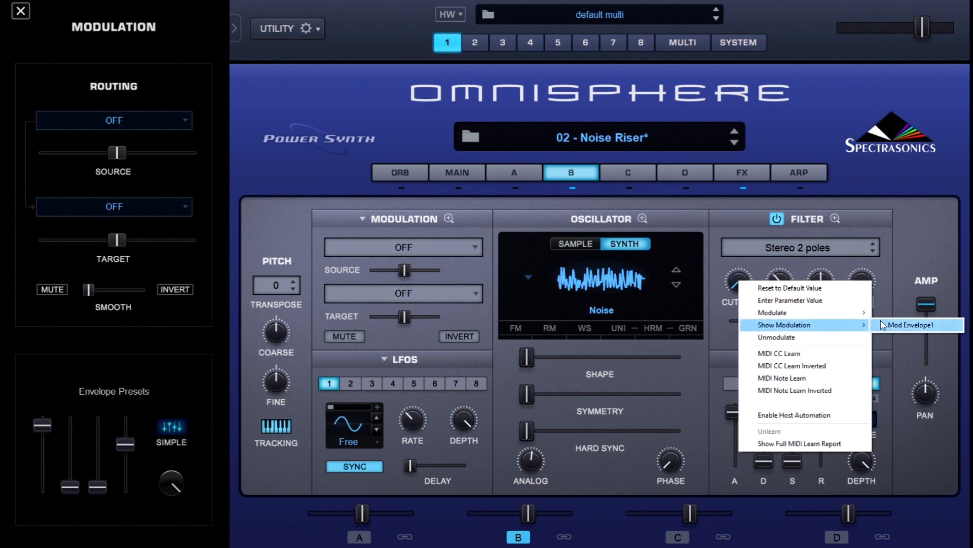
{"action": "left_click", "coordinate": [903, 324]}
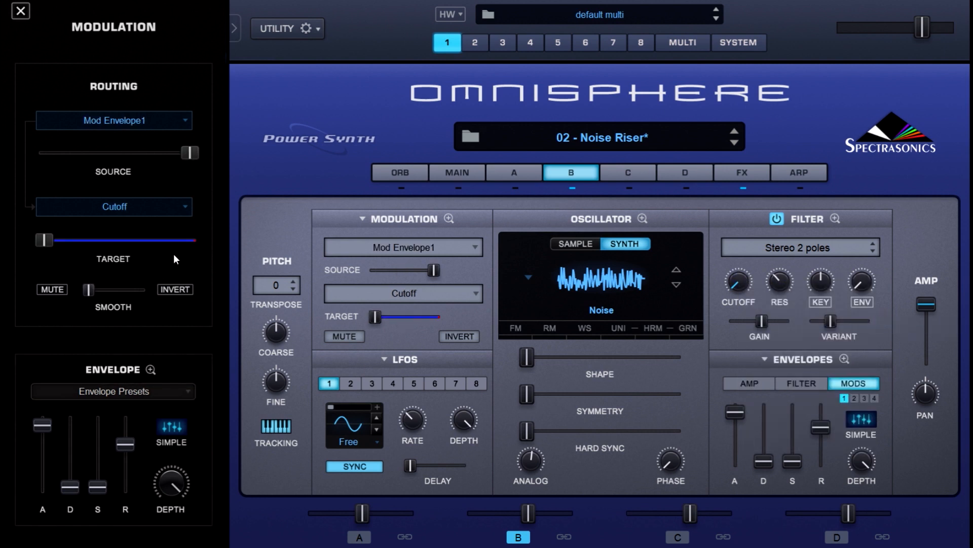
Examine layer B's Mod 1 and Mod 2 envelope curves in the enlarged view
{"action": "left_click", "coordinate": [844, 358]}
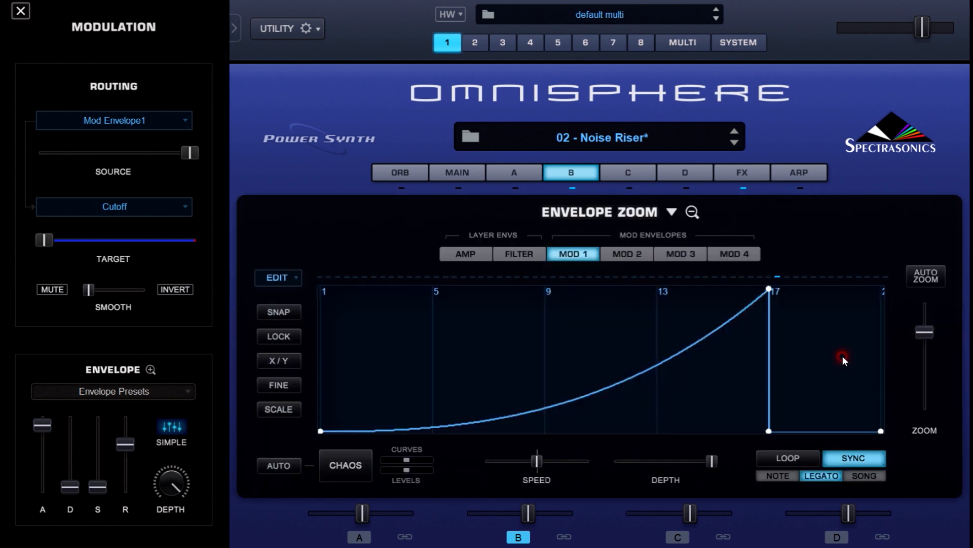
{"action": "left_click", "coordinate": [627, 254]}
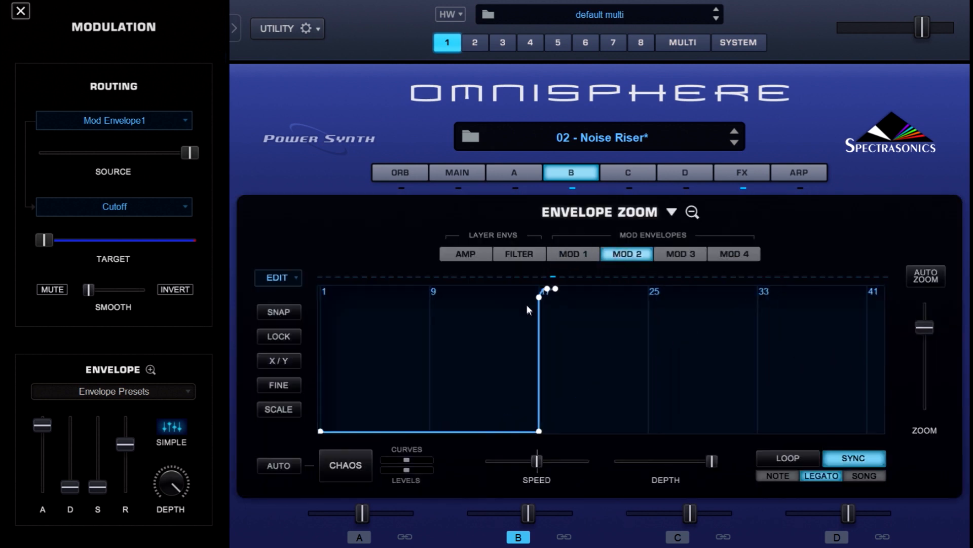
{"action": "left_click_drag", "start_coordinate": [923, 329], "coordinate": [920, 345]}
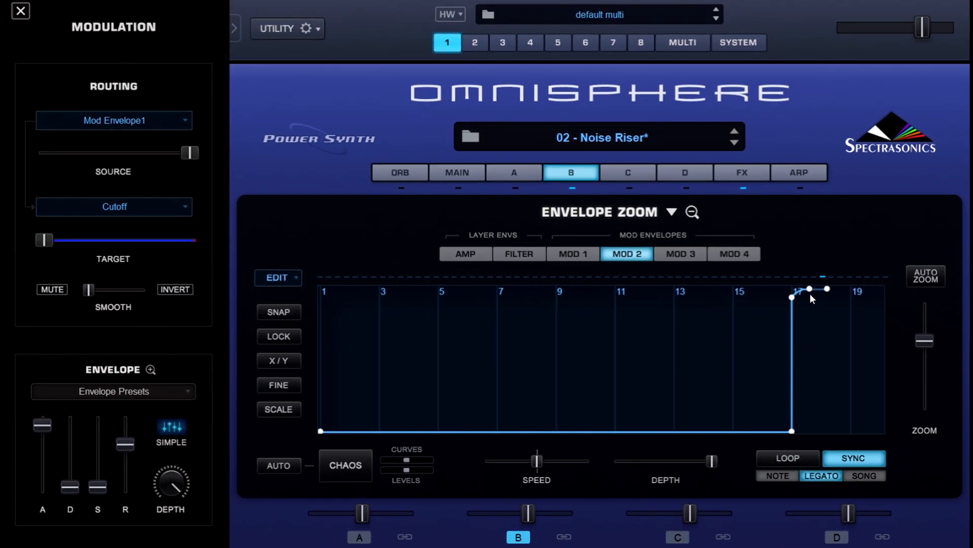
{"action": "left_click", "coordinate": [692, 212]}
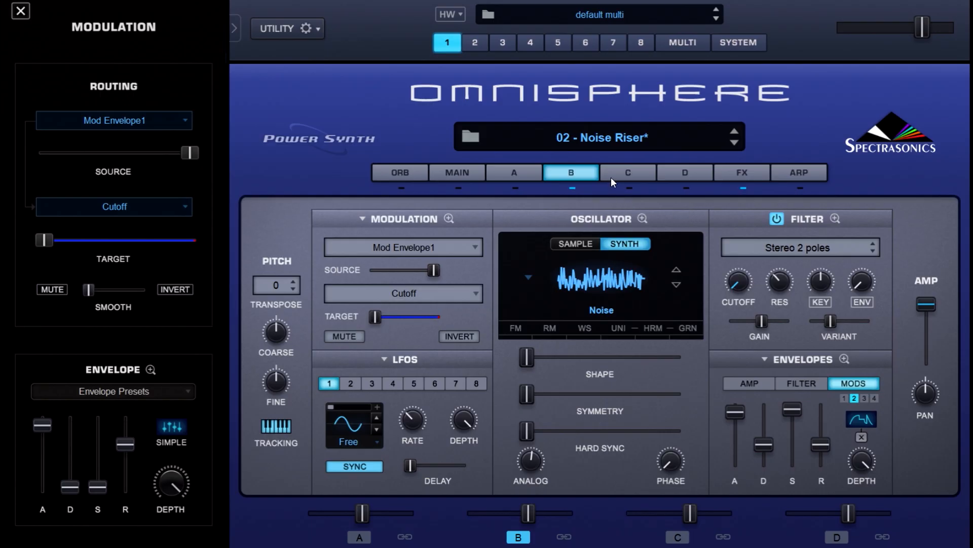
Switch on layer C and compare its oscillator Shape setting with layer B's
{"action": "left_click", "coordinate": [621, 174]}
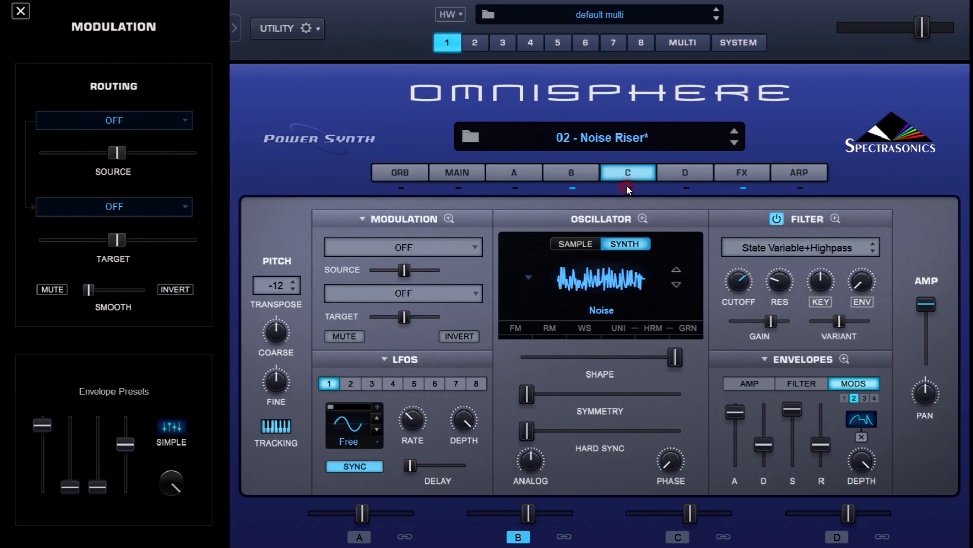
{"action": "left_click", "coordinate": [625, 188]}
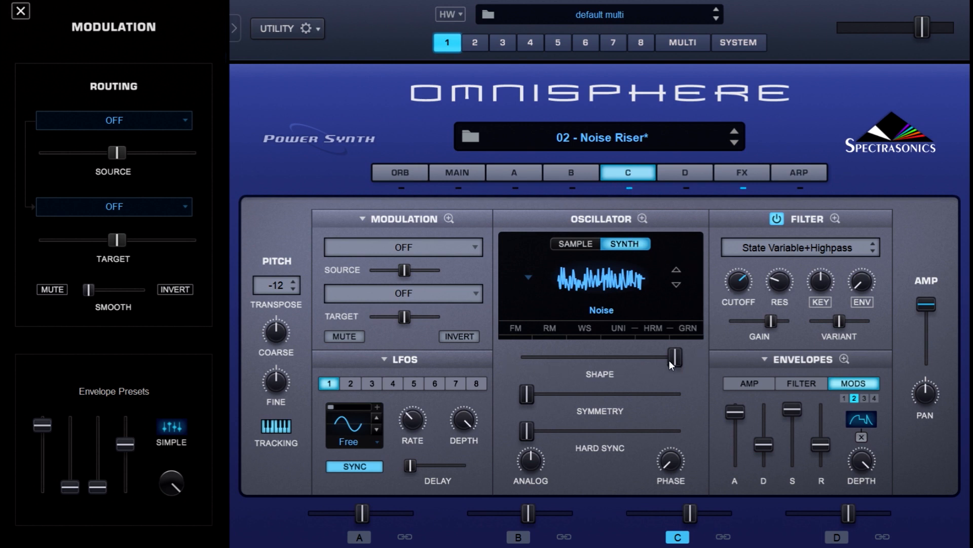
{"action": "left_click", "coordinate": [584, 173]}
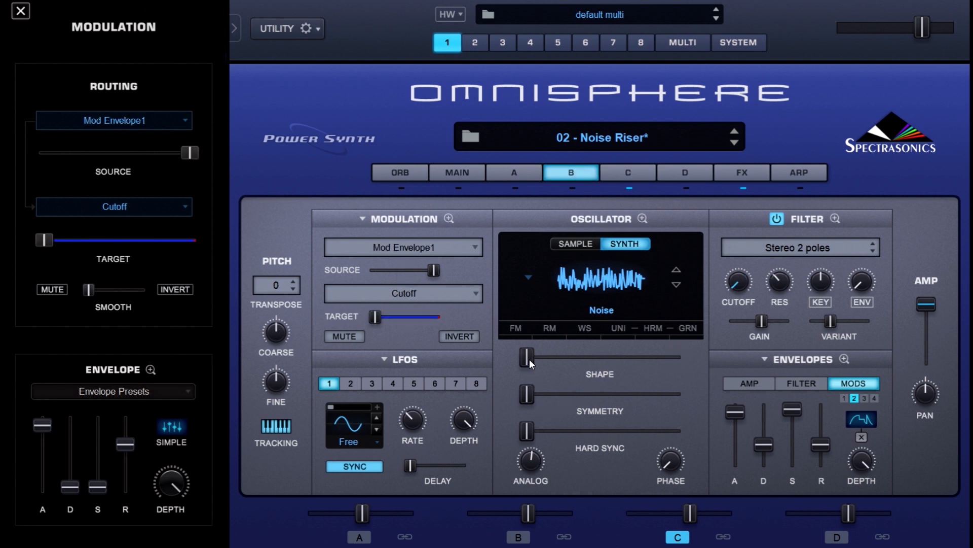
{"action": "left_click", "coordinate": [648, 177]}
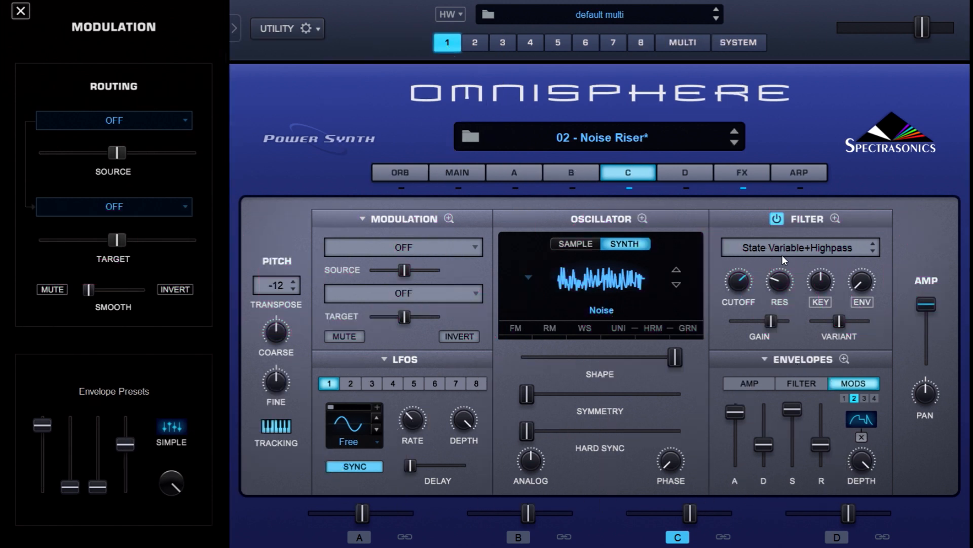
Show the Mod Envelope1 routing on the cutoff of layer C's State Variable+Highpass filter
{"action": "right_click", "coordinate": [745, 284]}
{"action": "mouse_move", "coordinate": [811, 329]}
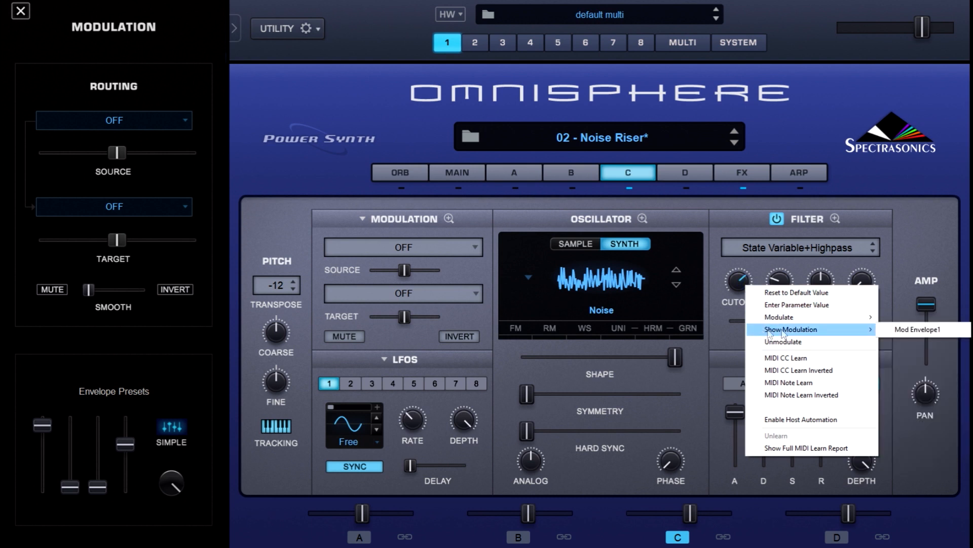
{"action": "left_click", "coordinate": [886, 330]}
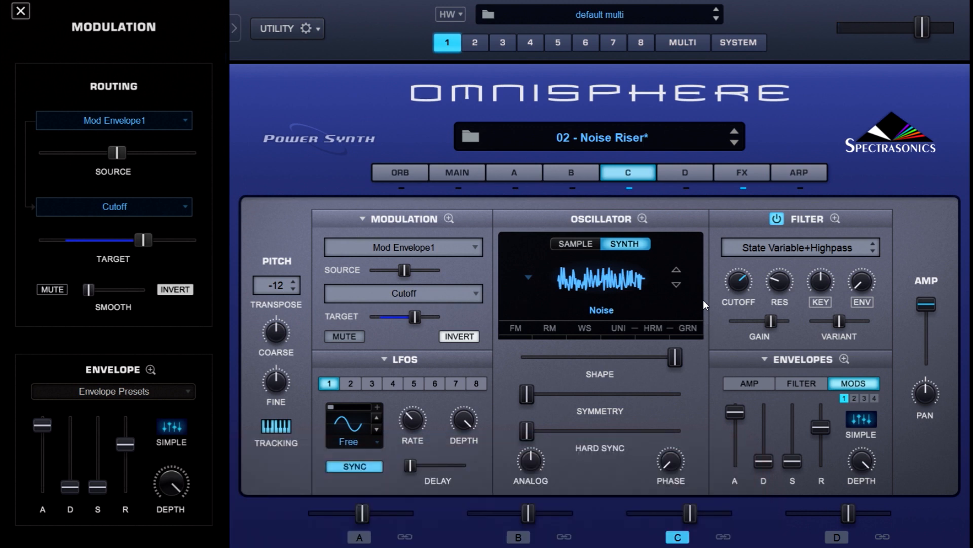
Switch off layer C to isolate layer D, and view the waveshaper settings of layer D's oscillator
{"action": "left_click", "coordinate": [689, 167]}
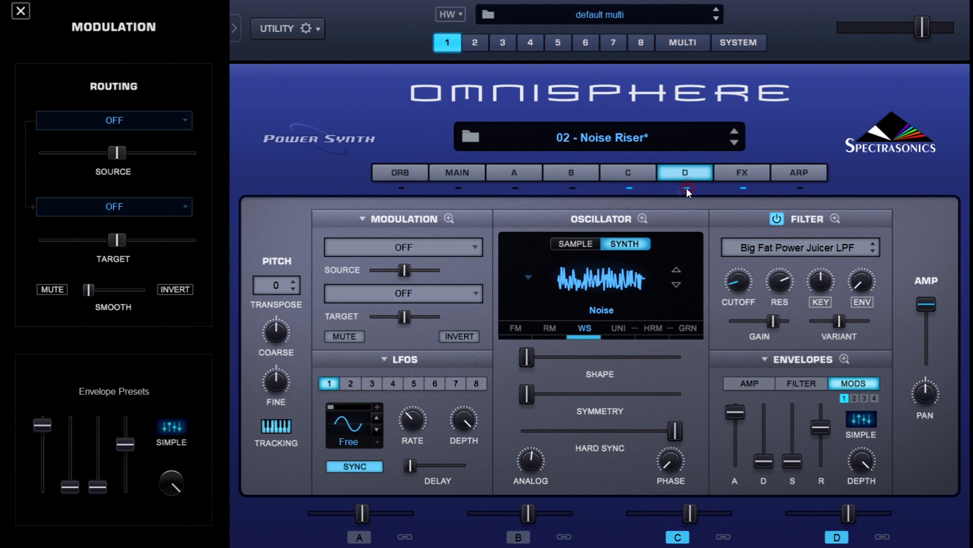
{"action": "left_click", "coordinate": [629, 189]}
{"action": "left_click", "coordinate": [581, 328]}
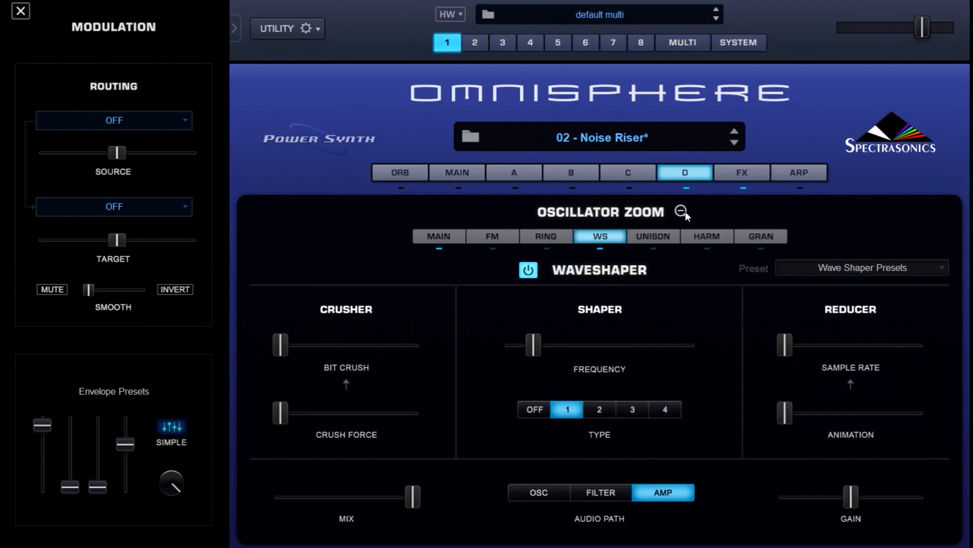
{"action": "left_click", "coordinate": [754, 189]}
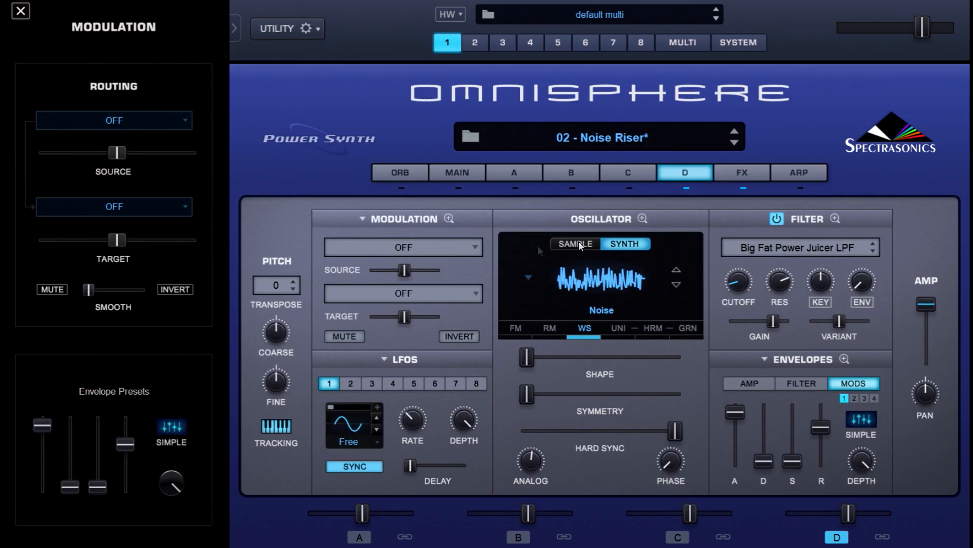
Open the full modulation matrix for layer D and examine its first and second pages
{"action": "left_click", "coordinate": [455, 222]}
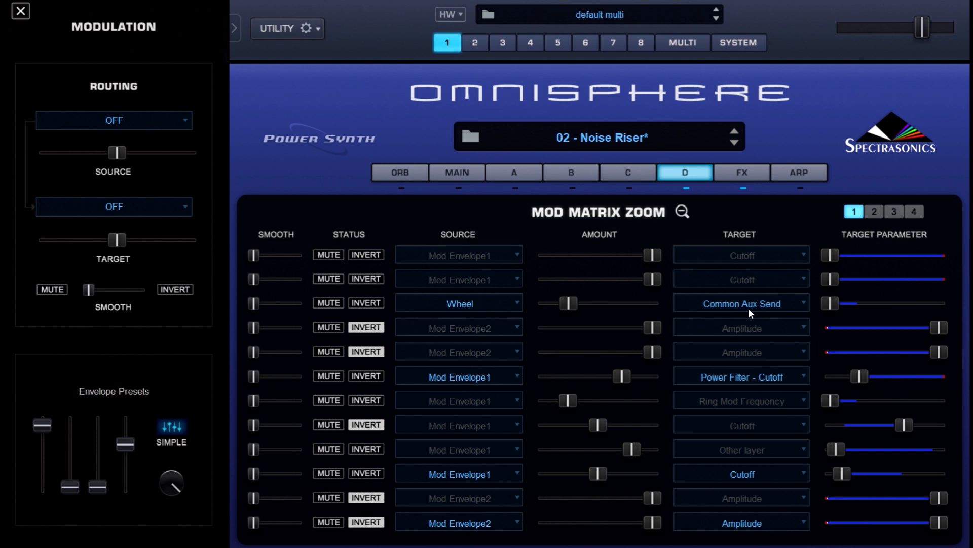
{"action": "left_click", "coordinate": [874, 211]}
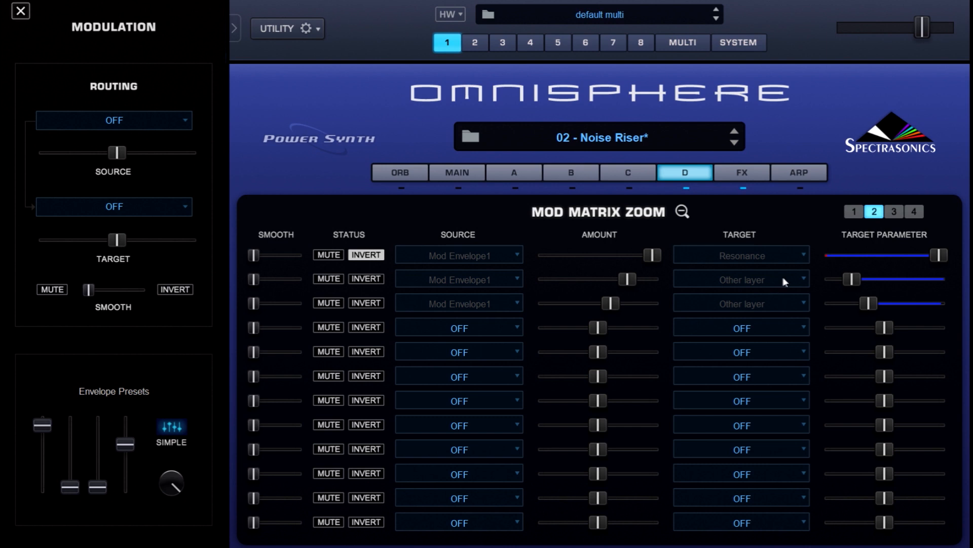
Examine the patch's effects in the Common, Aux and layer A racks
{"action": "left_click", "coordinate": [750, 175]}
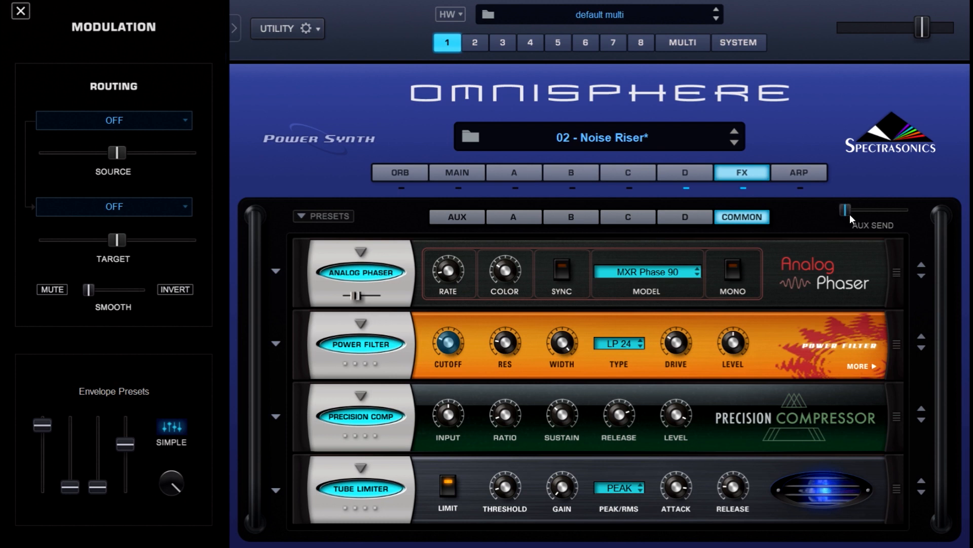
{"action": "left_click", "coordinate": [436, 219]}
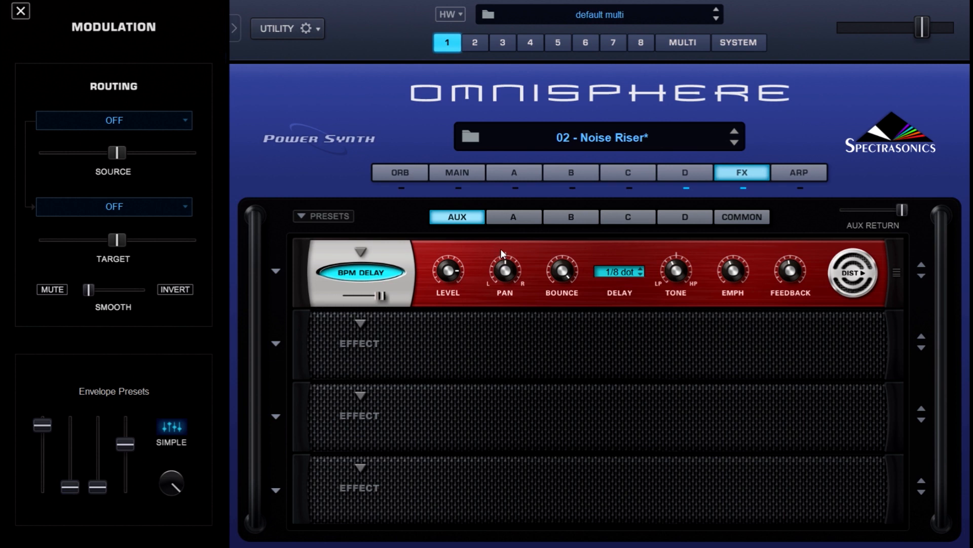
{"action": "left_click", "coordinate": [513, 218]}
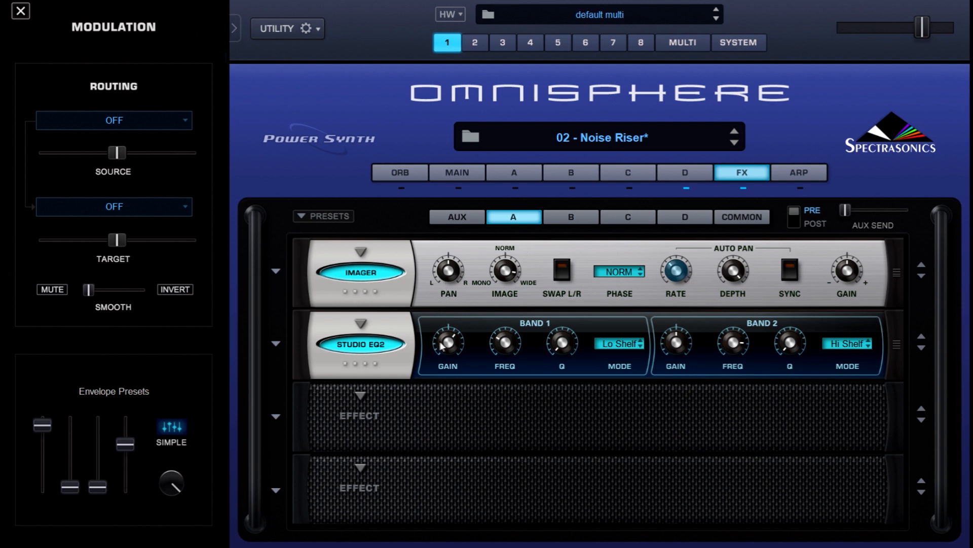
Check the Studio EQ2 Band 1 gain and frequency for layers A and B, and layer B's Analog Vibrato rate
{"action": "left_click_drag", "start_coordinate": [454, 350], "coordinate": [451, 350]}
{"action": "left_click", "coordinate": [506, 344]}
{"action": "left_click", "coordinate": [572, 217]}
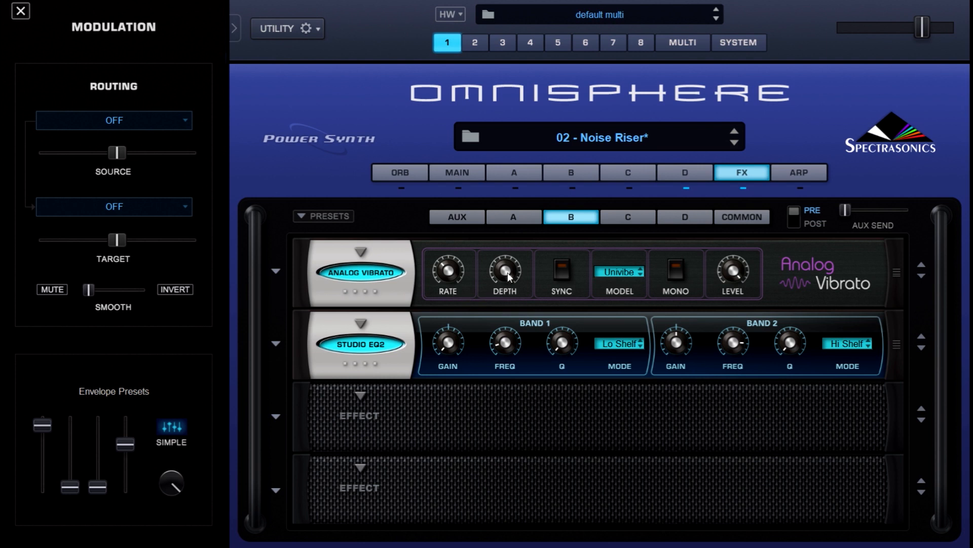
{"action": "left_click", "coordinate": [449, 272]}
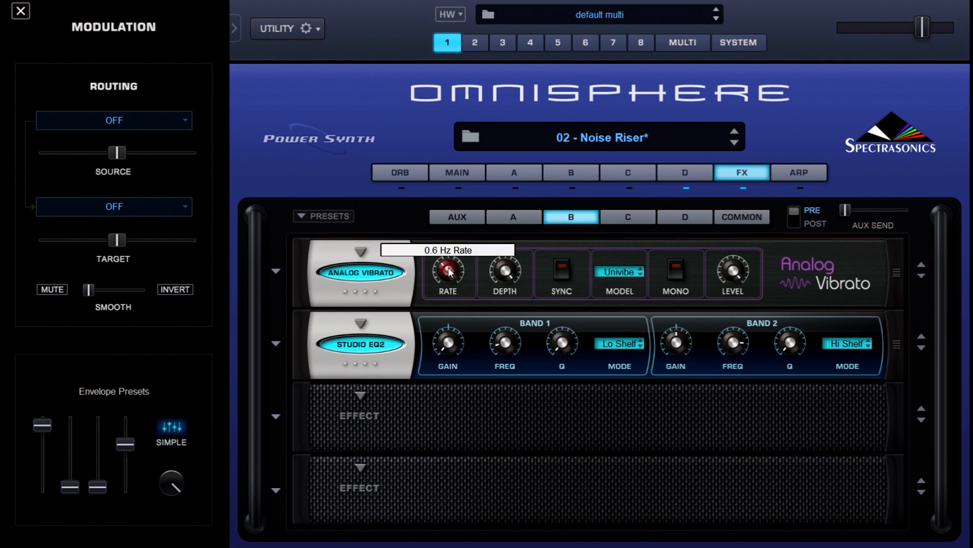
{"action": "left_click", "coordinate": [448, 345]}
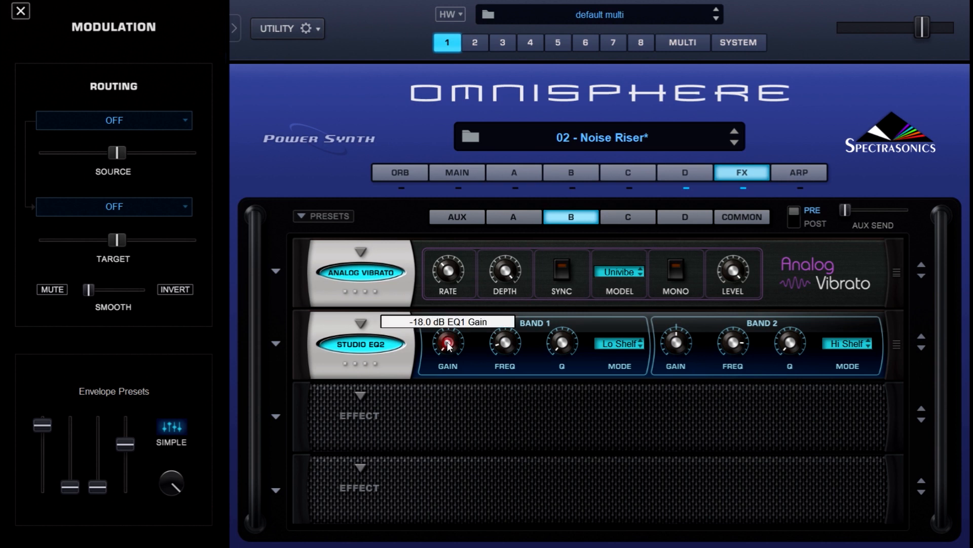
{"action": "left_click", "coordinate": [507, 342]}
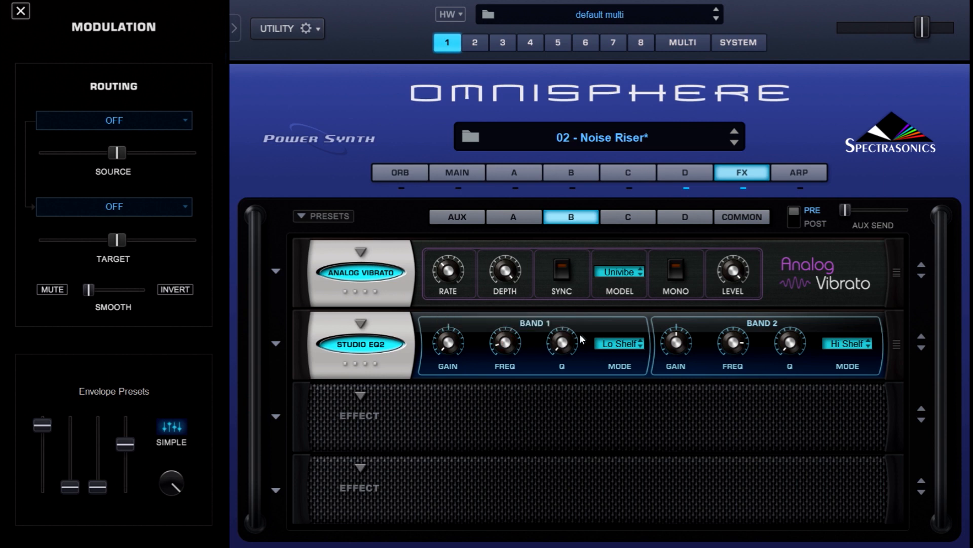
Show layer C's effects rack and check the Band 1 gain, frequency and Q of its Studio EQ2
{"action": "left_click", "coordinate": [638, 225]}
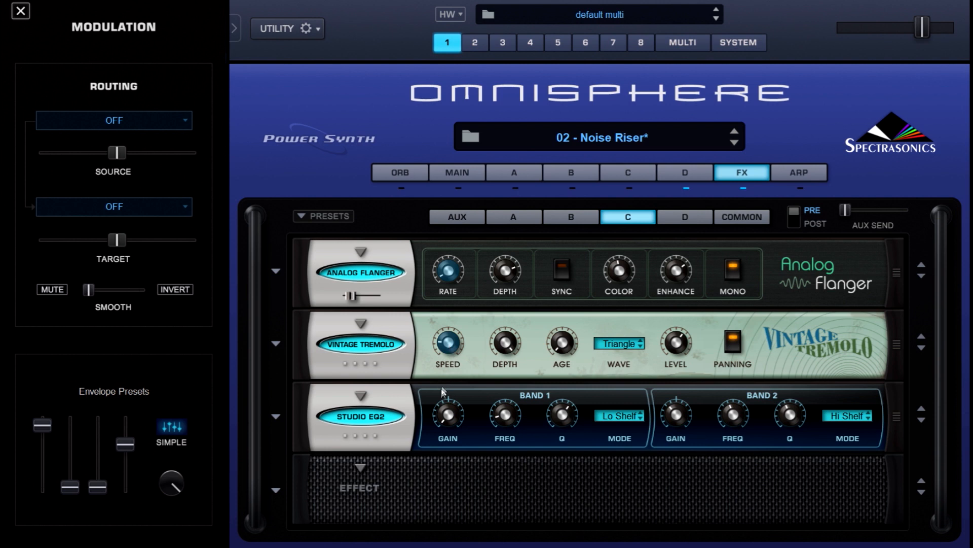
{"action": "left_click_drag", "start_coordinate": [445, 418], "coordinate": [447, 418]}
{"action": "left_click", "coordinate": [506, 416]}
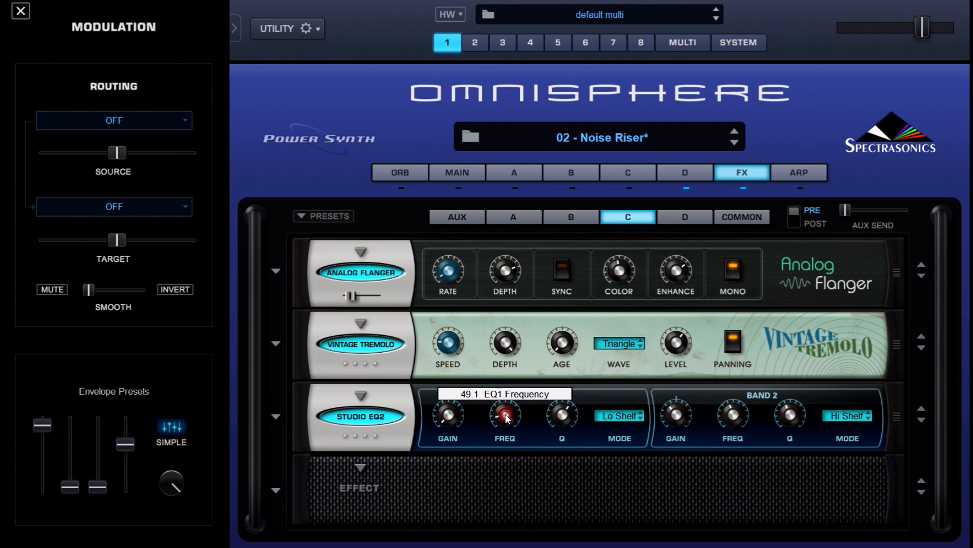
{"action": "left_click", "coordinate": [562, 415]}
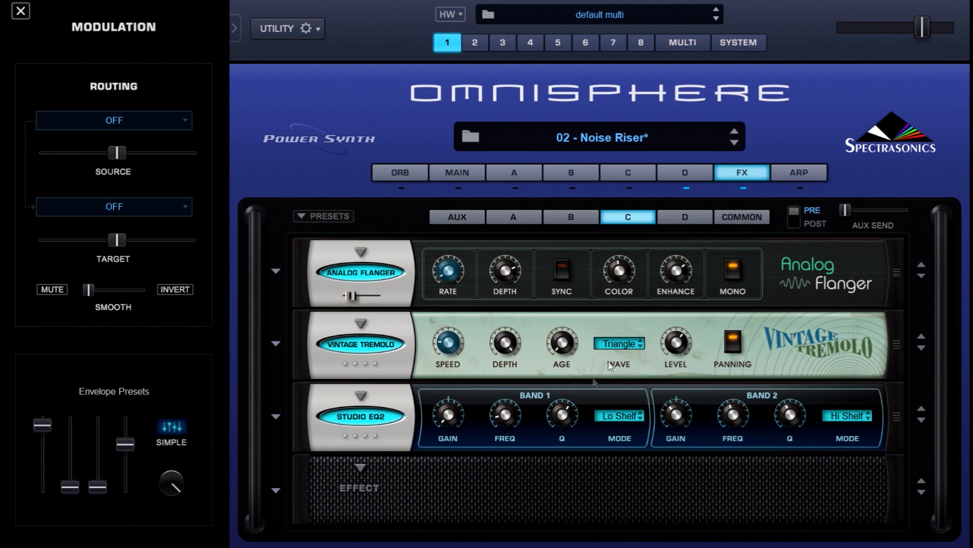
Show layer D's effects rack and check the Band 1 gain and frequency of its Studio EQ2
{"action": "left_click", "coordinate": [678, 219]}
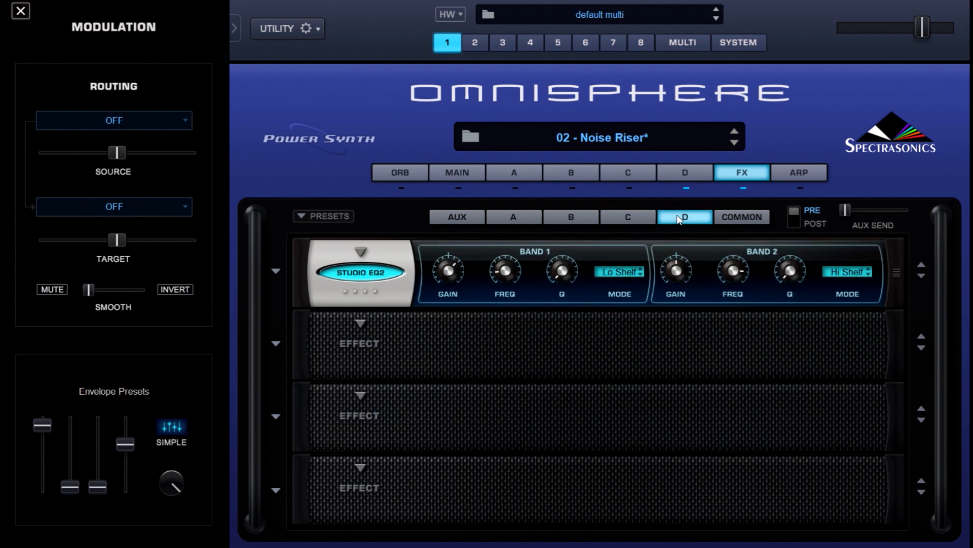
{"action": "left_click", "coordinate": [448, 275]}
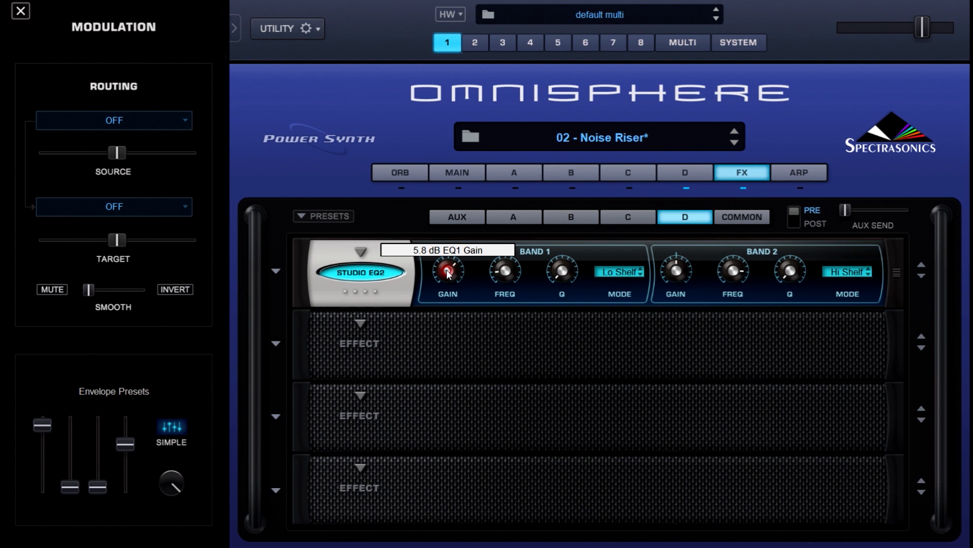
{"action": "left_click", "coordinate": [505, 273]}
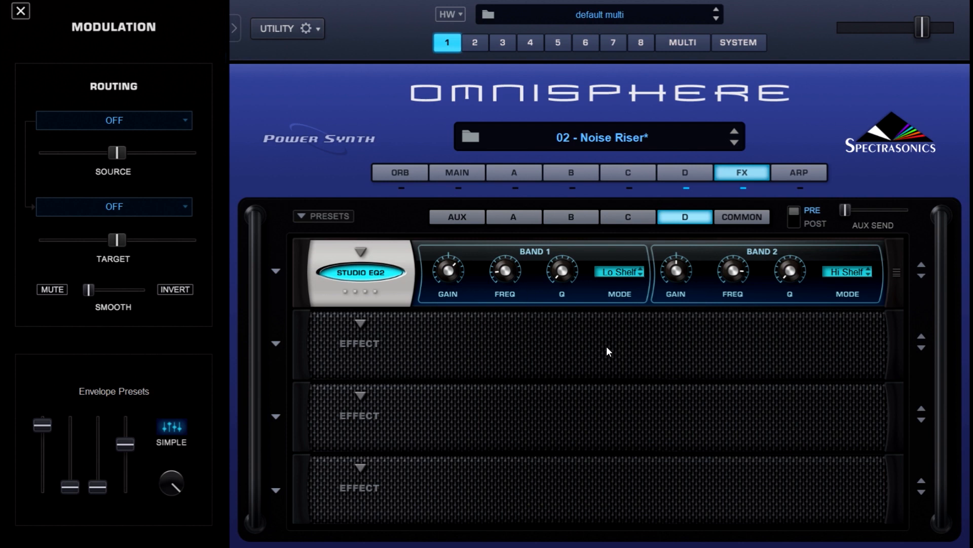
Return to the Common effects rack and bypass the Power Filter
{"action": "left_click", "coordinate": [760, 221]}
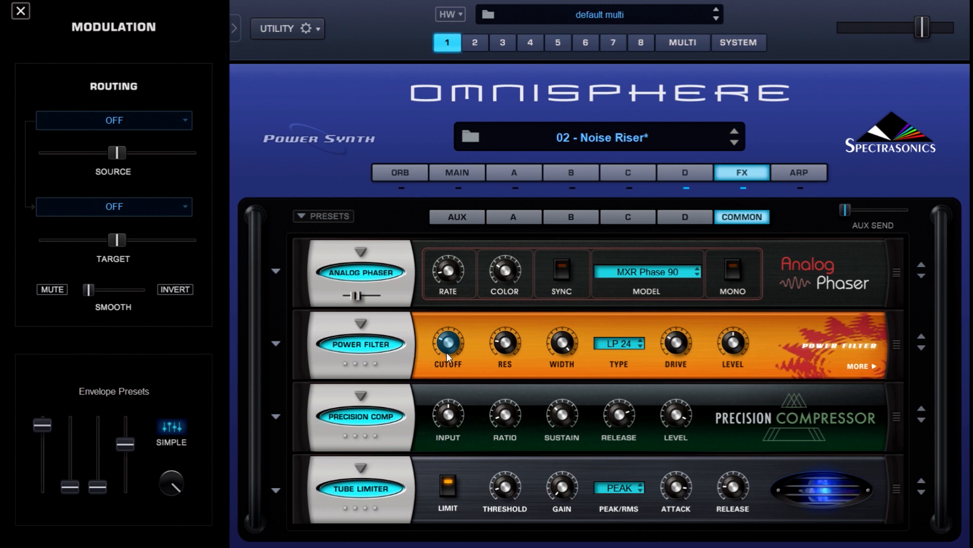
{"action": "left_click", "coordinate": [378, 348]}
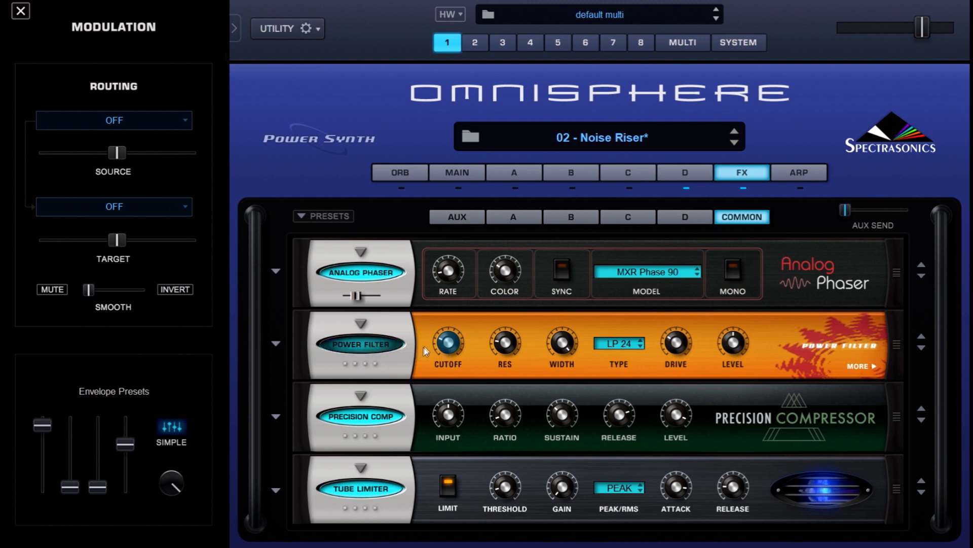